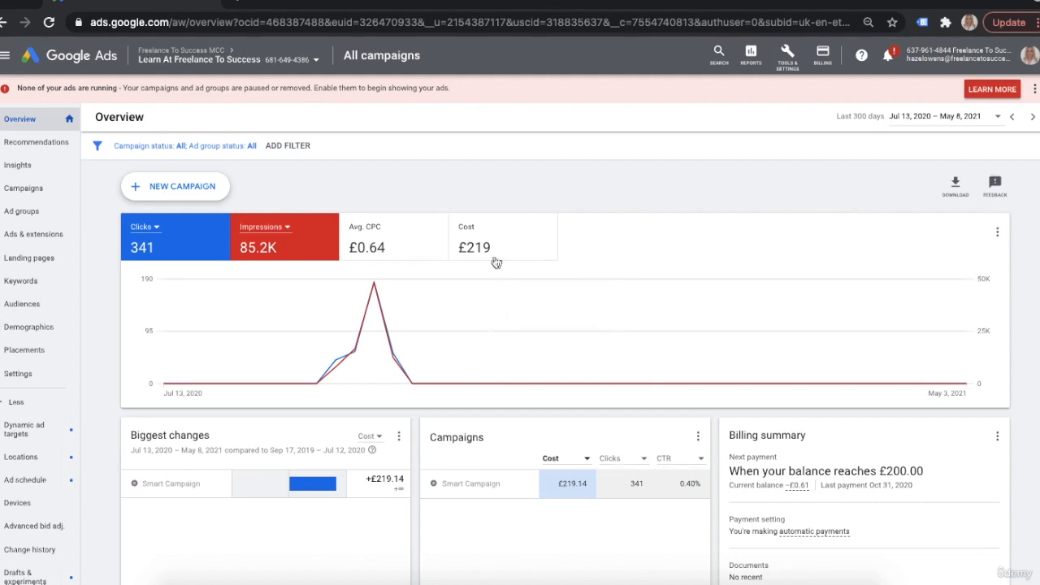
- Open the audience manager and go to the setup of an audience source
click(792, 57)
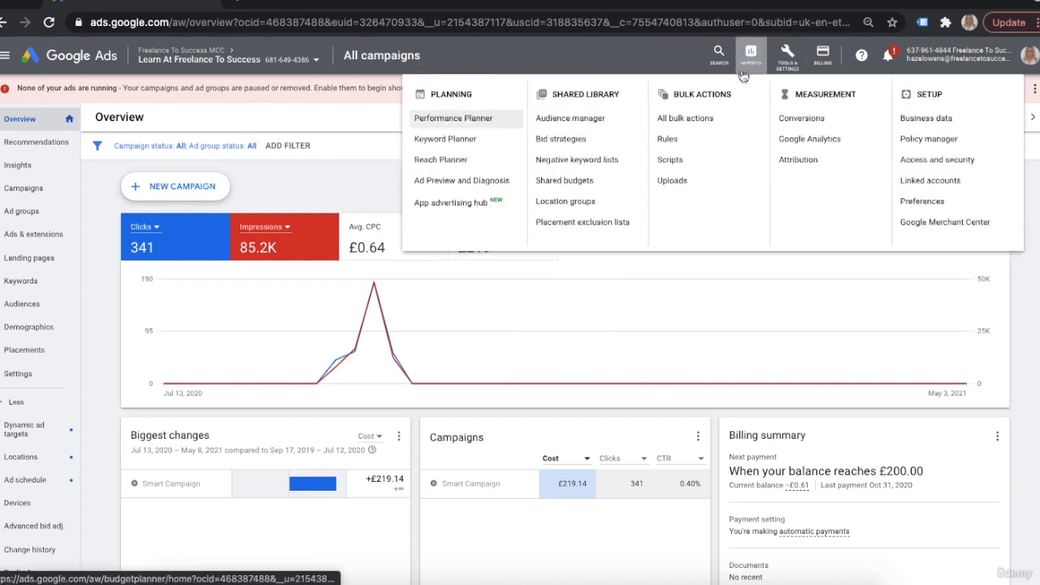
click(587, 119)
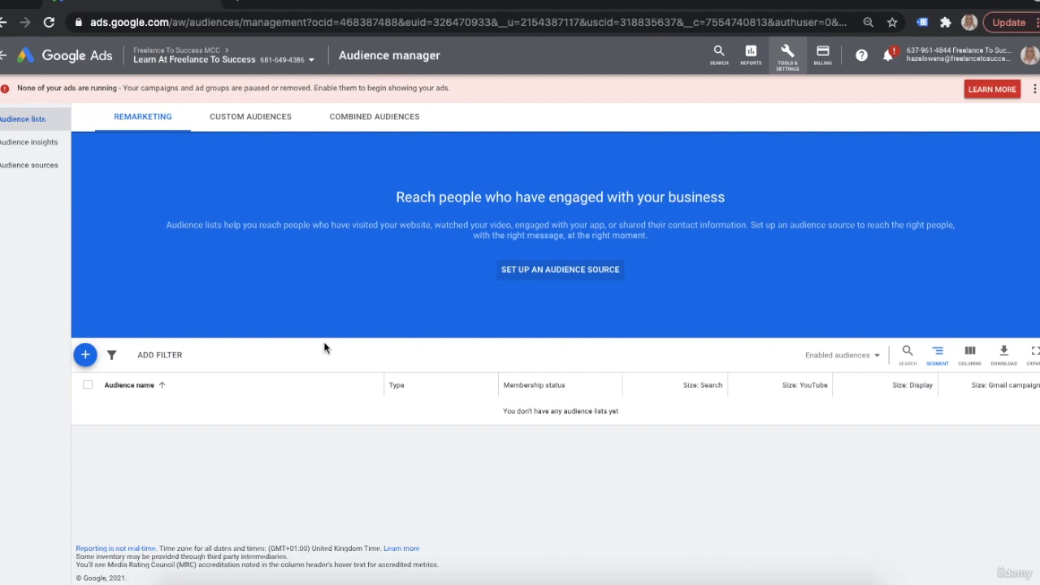
click(561, 276)
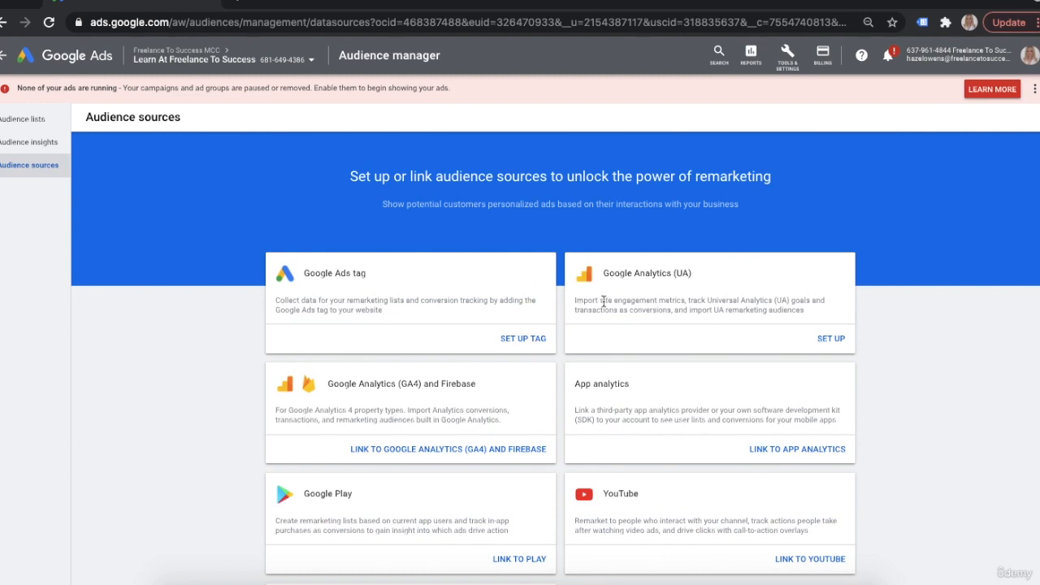
scroll(618, 280, down, 1)
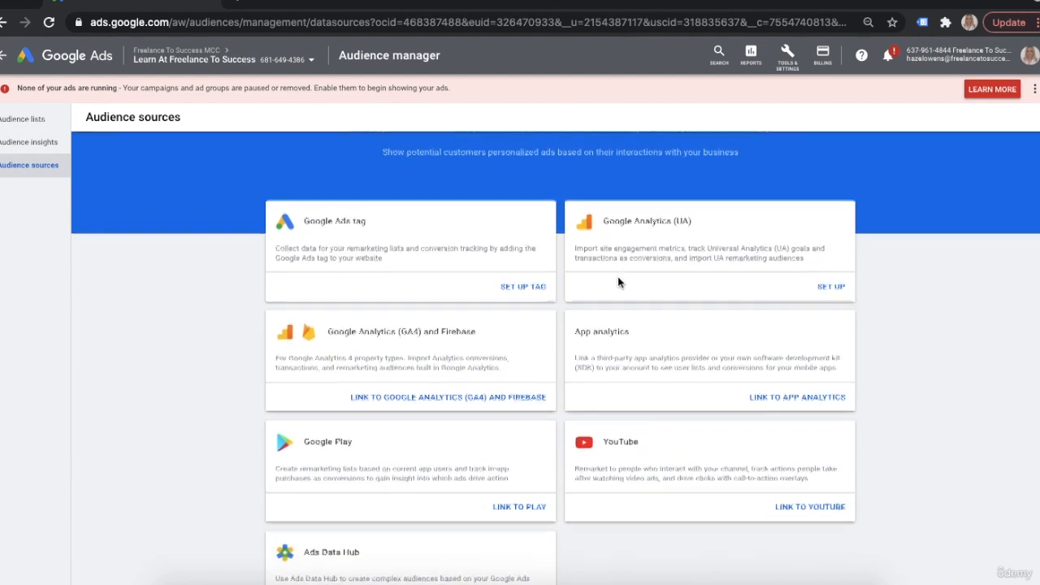
- Create the Google Ads tag data source, collecting only general website visit data for ads to website visitors
click(520, 284)
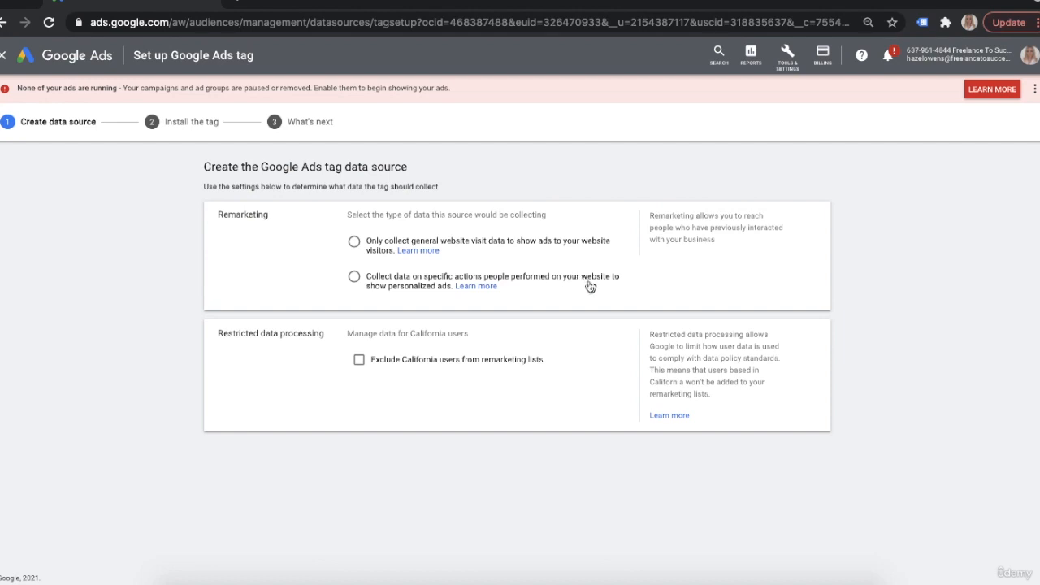
click(354, 243)
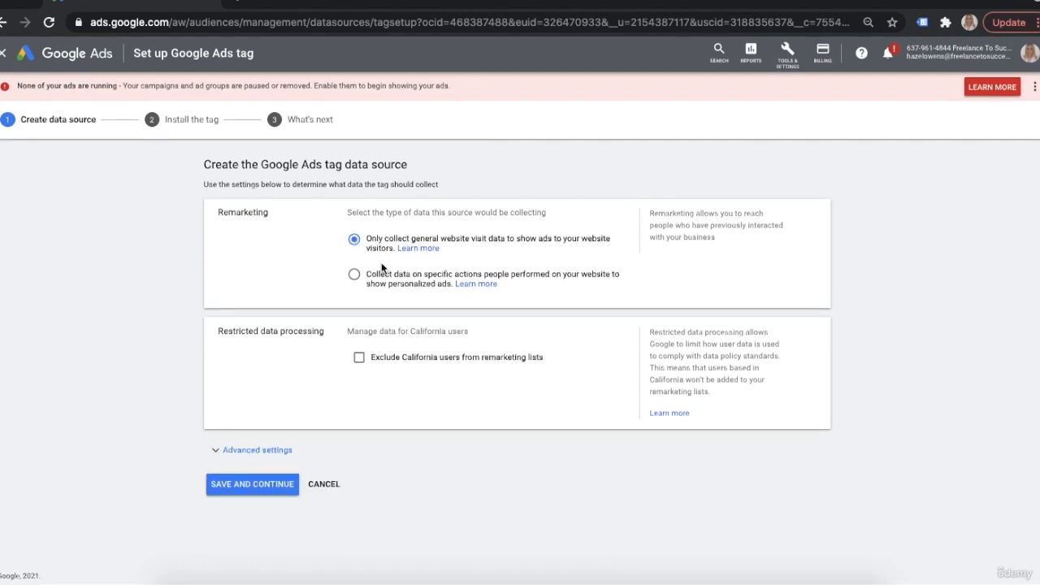
click(258, 487)
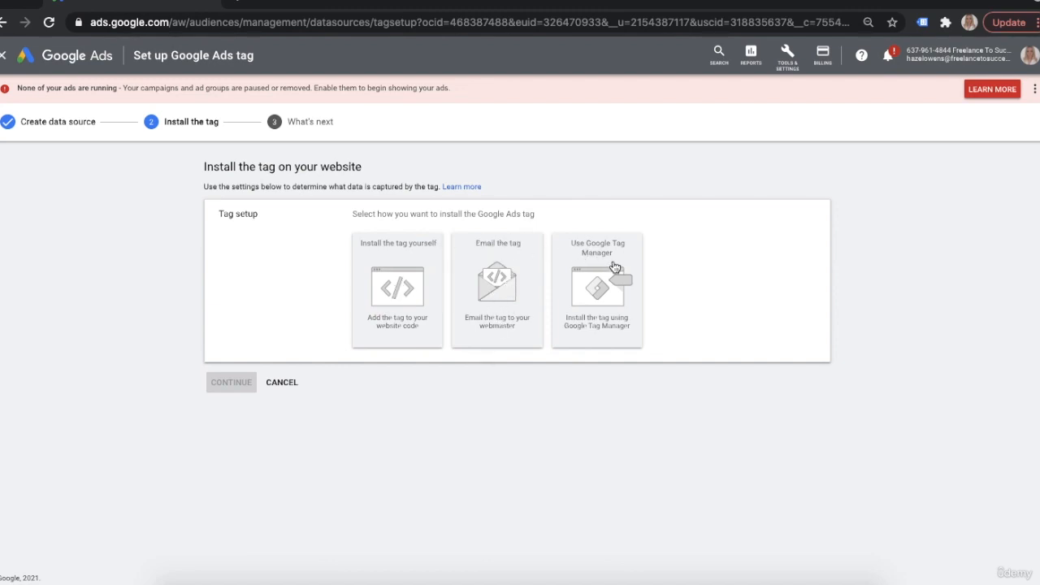
- Choose to install the tag yourself and select the entire global site tag code
click(413, 263)
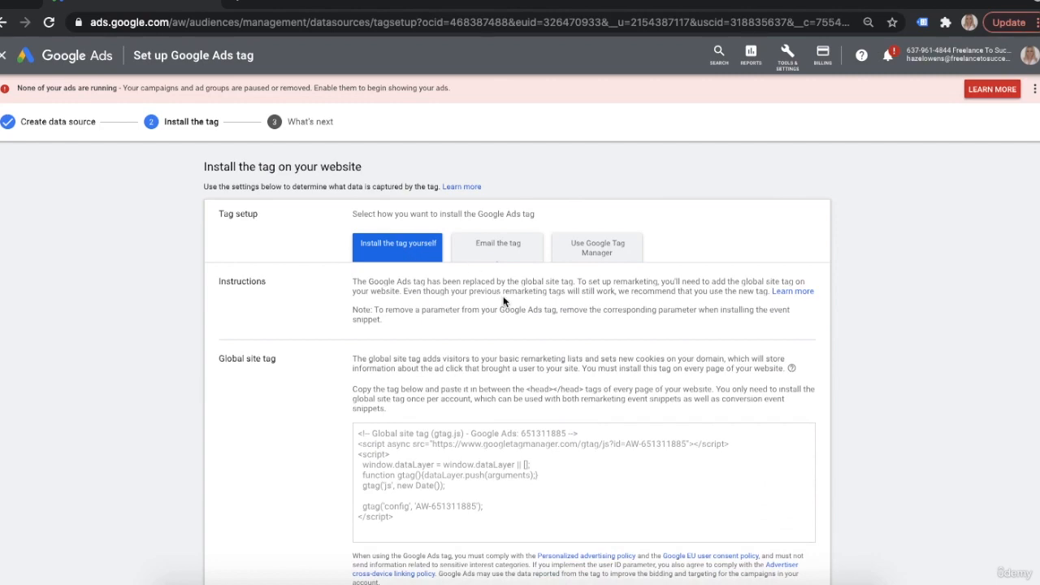
scroll(504, 301, down, 2)
scroll(504, 301, down, 1)
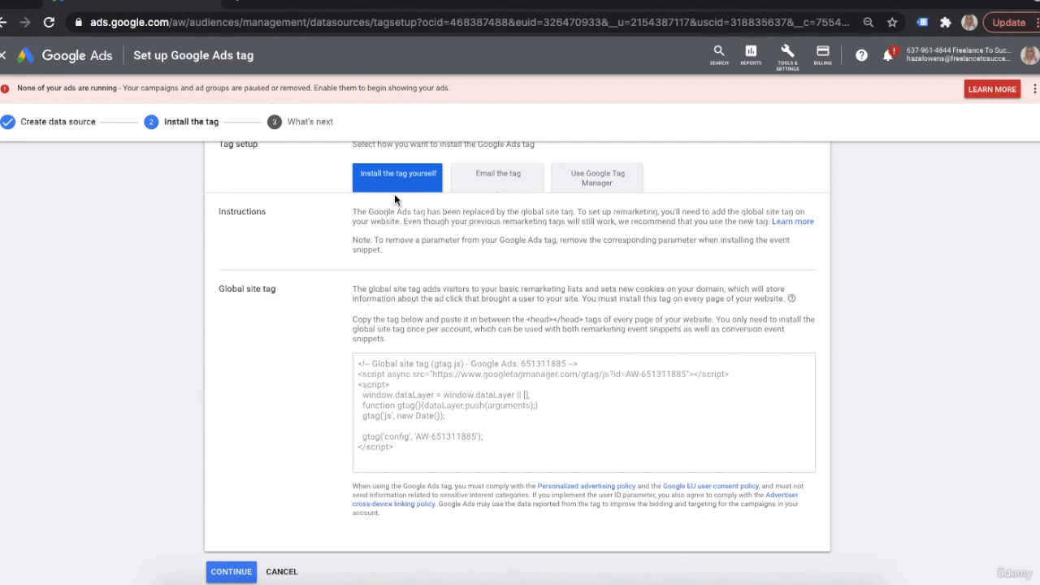
scroll(425, 268, down, 1)
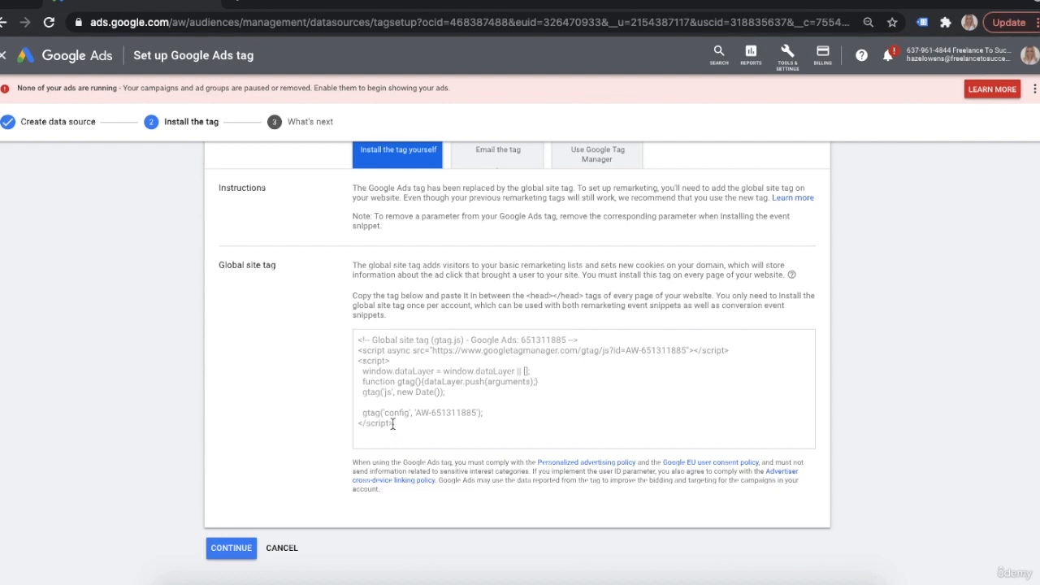
drag(394, 423, 340, 340)
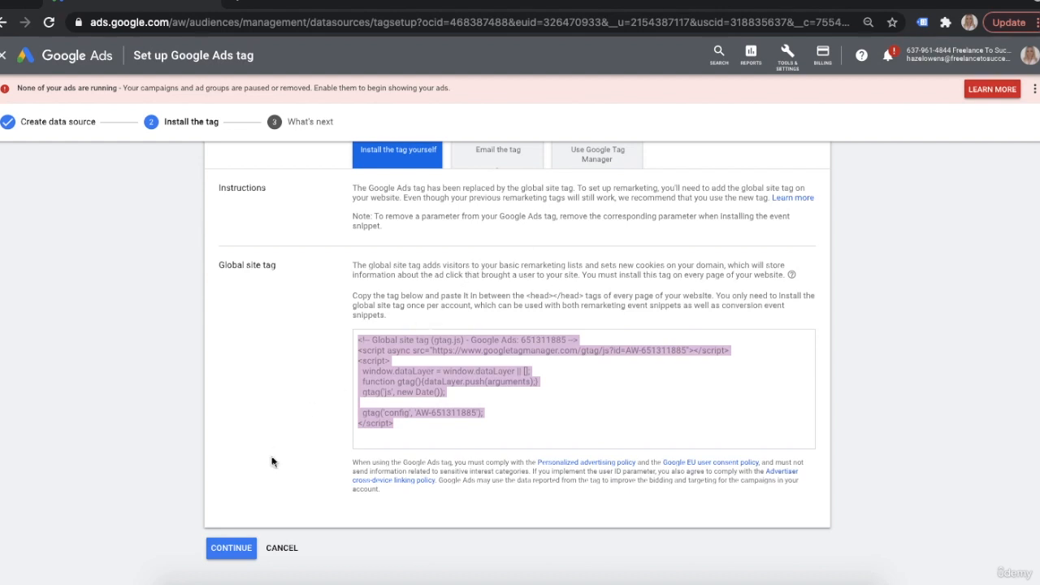
- Finish the Google Ads tag setup and return to the audience lists
click(238, 548)
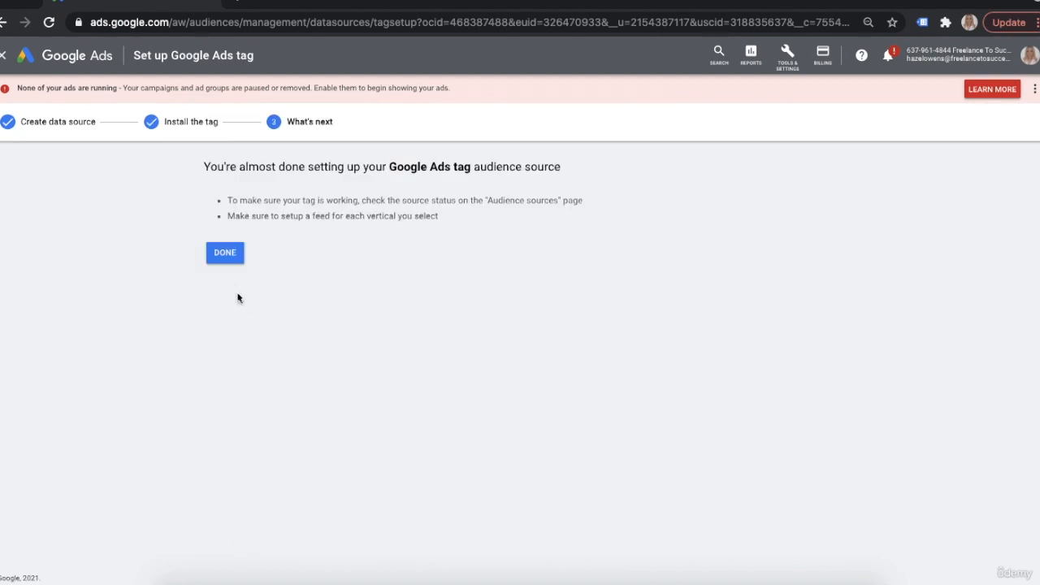
click(225, 259)
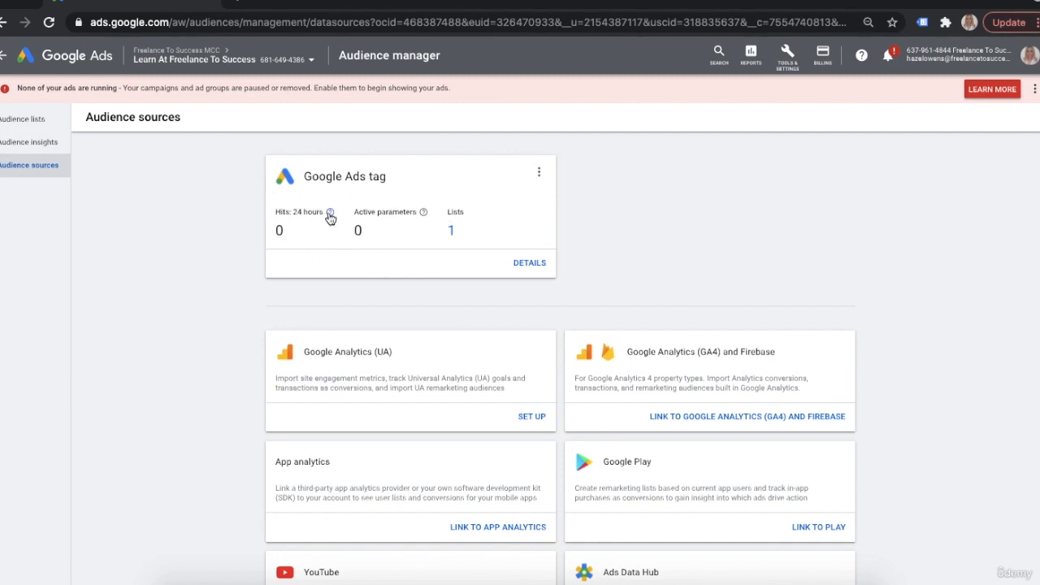
mouse_move(330, 218)
click(44, 132)
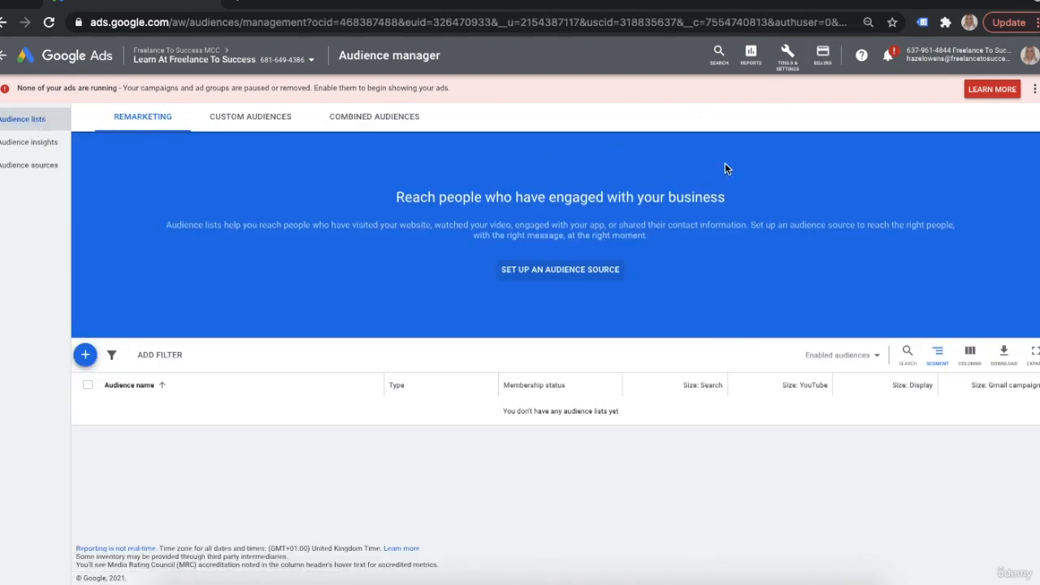
- Start a new website visitors audience in the audience manager and name it "All website visitors"
click(788, 70)
click(594, 122)
click(87, 354)
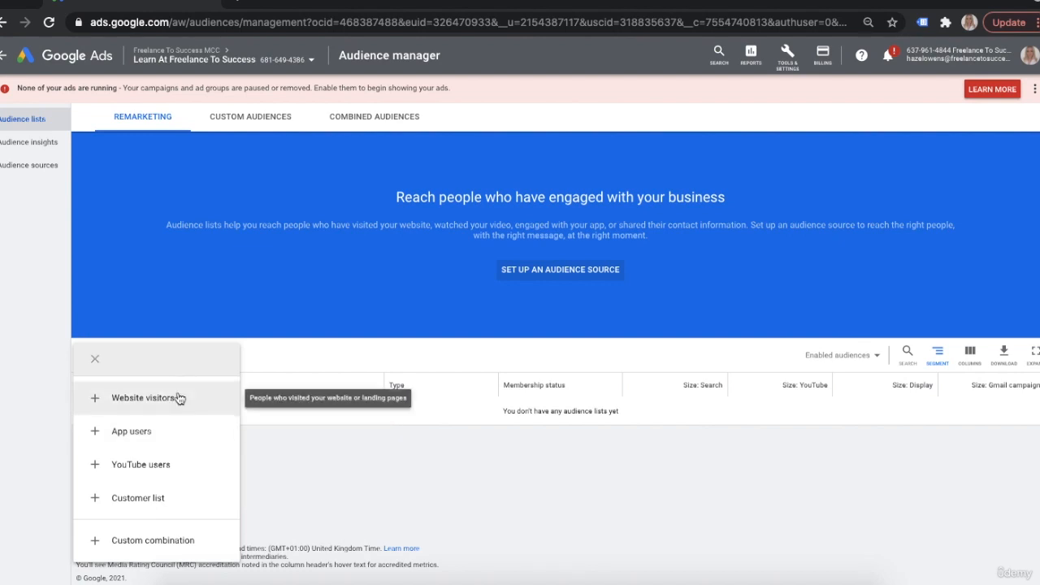
click(143, 397)
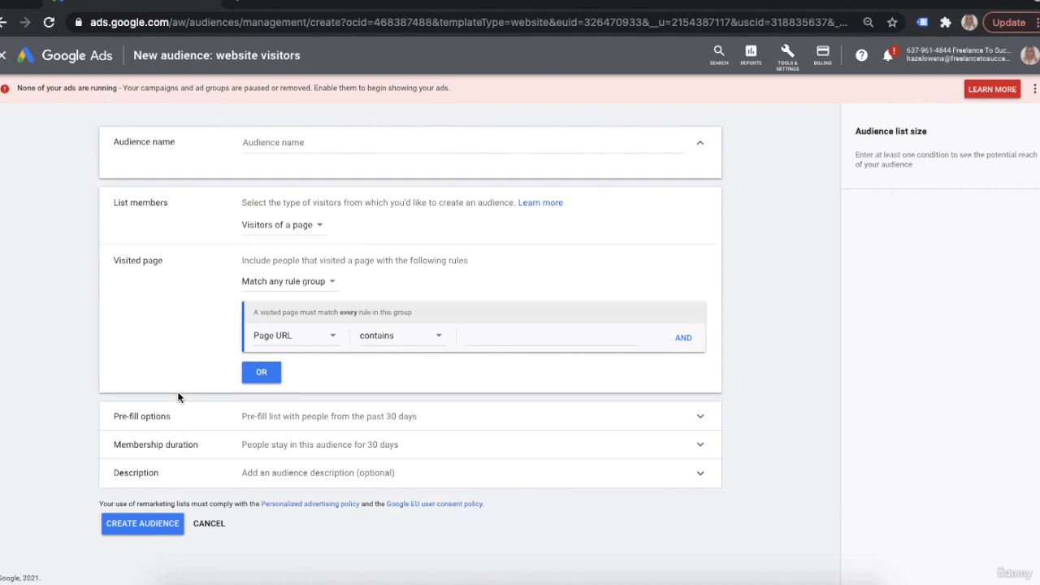
click(267, 143)
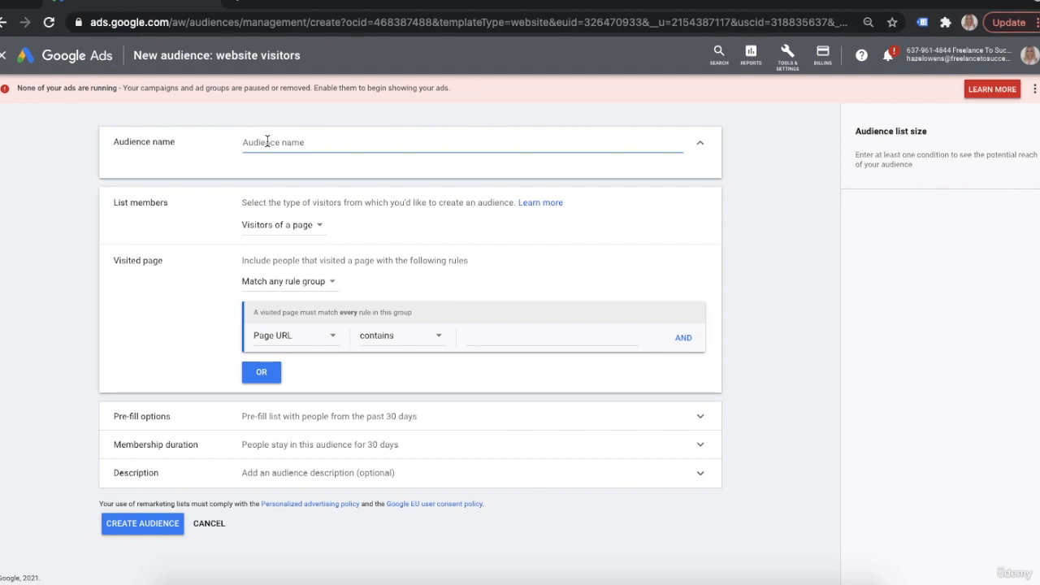
text(All website visitors)
click(299, 216)
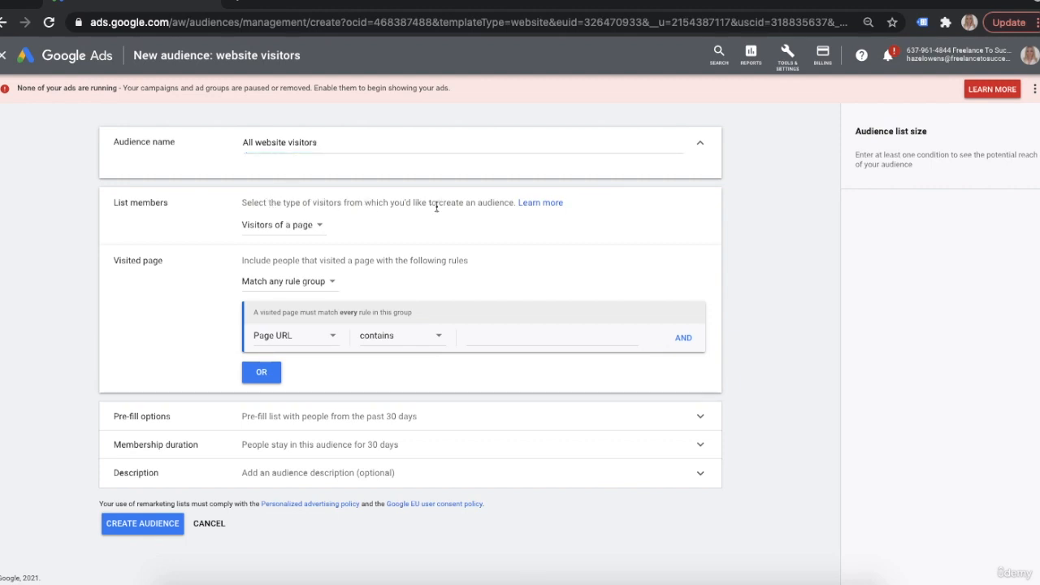
- Set the list members to Visitors of a page and base the visited page rule on Page URL
click(330, 226)
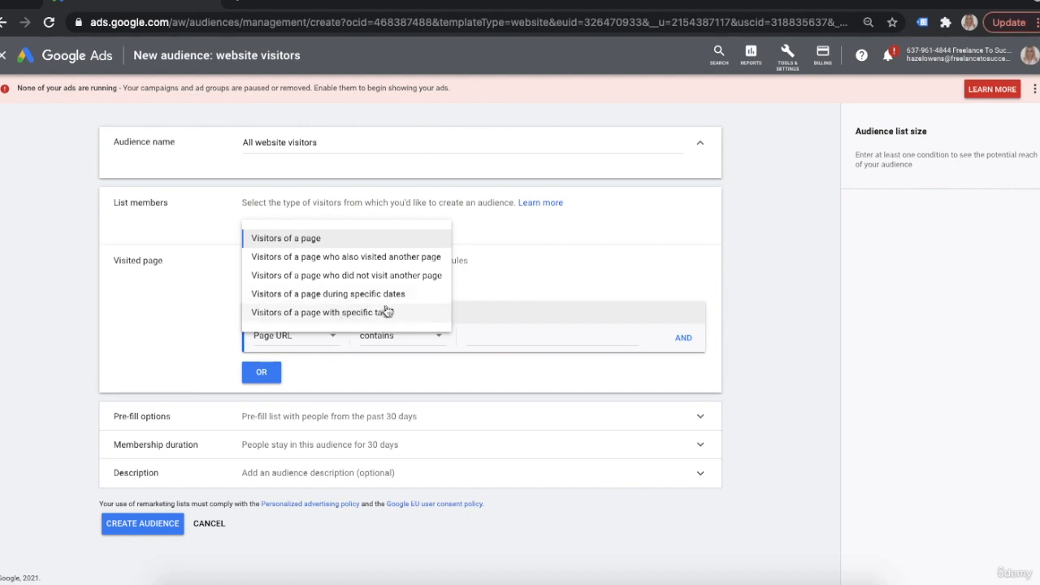
click(289, 238)
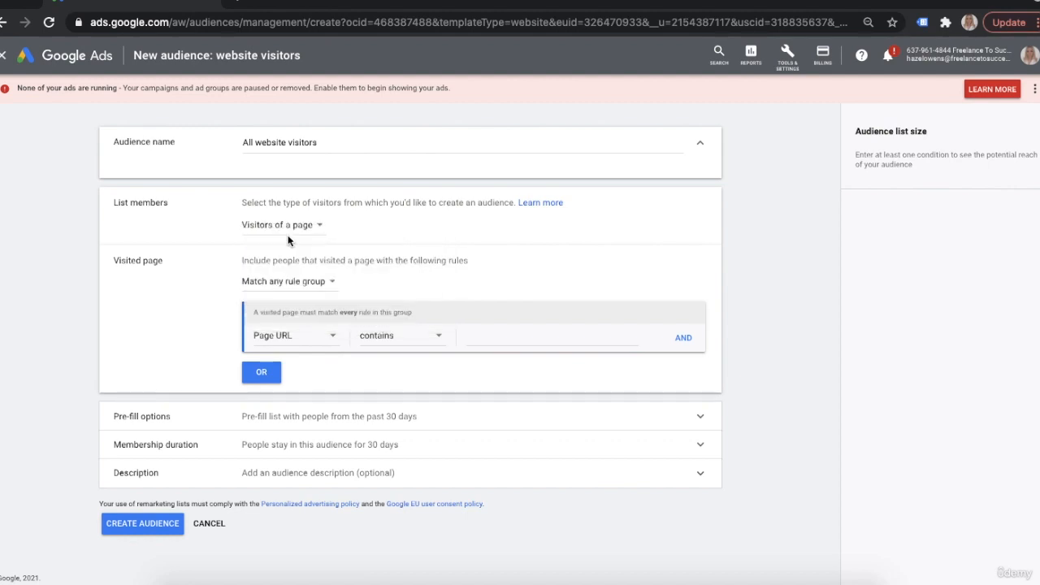
click(325, 336)
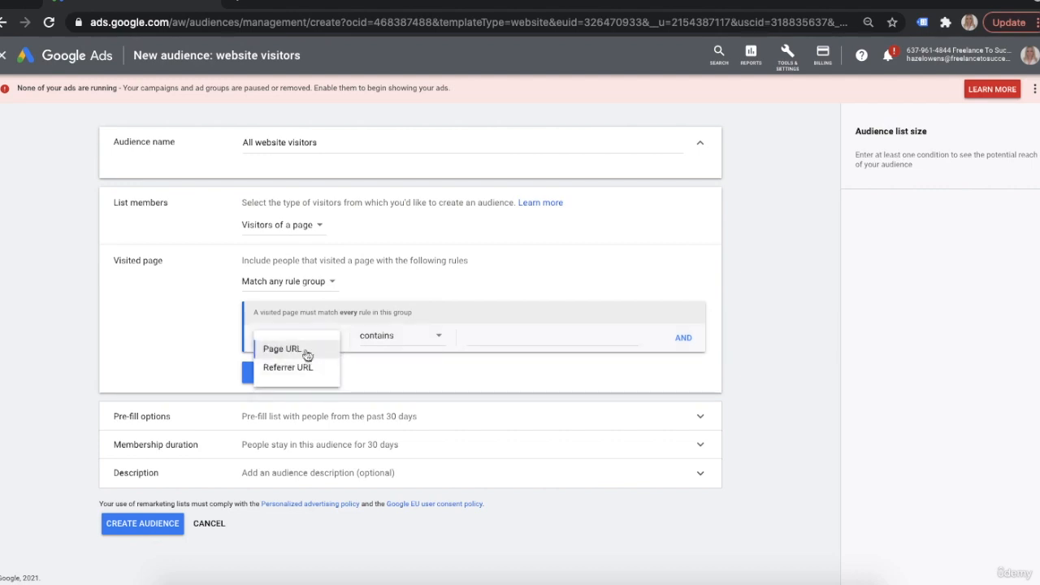
click(304, 349)
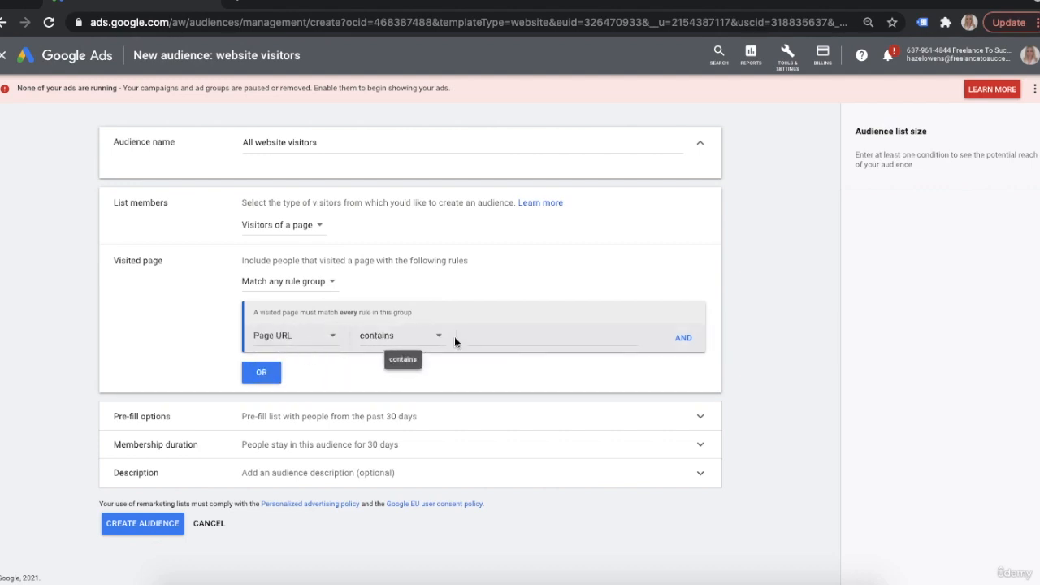
- Copy the address of the freelancetosuccess.co.uk website and paste it as the value of the Page URL contains rule
click(485, 335)
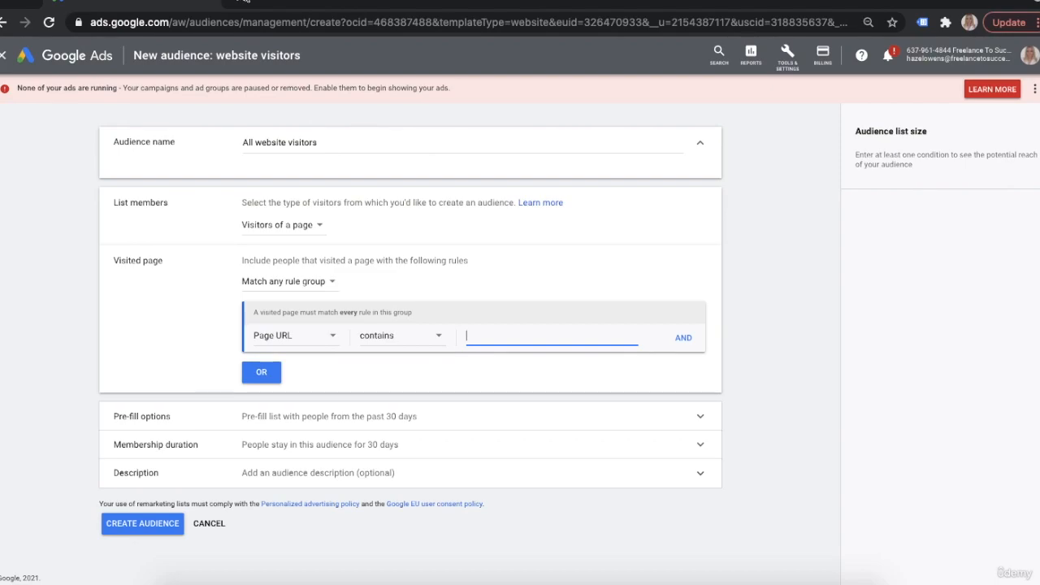
click(241, 2)
text(free)
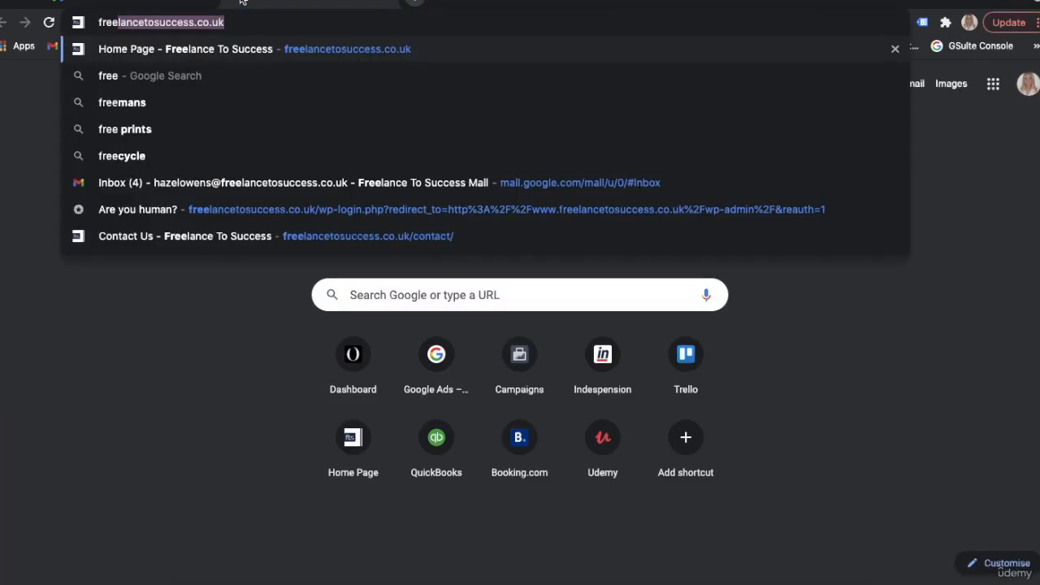
key(Return)
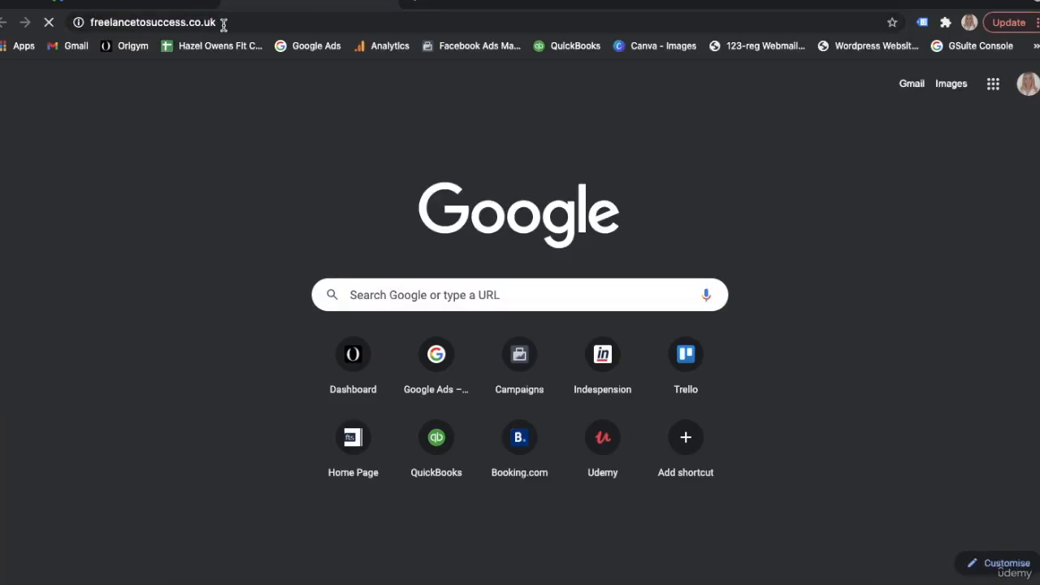
click(223, 24)
key(ctrl+c)
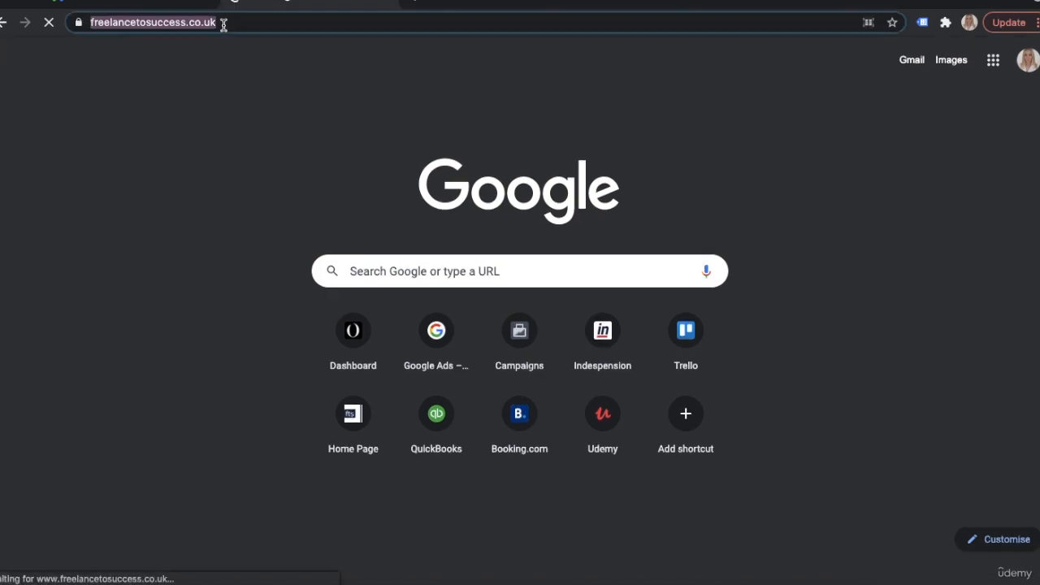
click(174, 3)
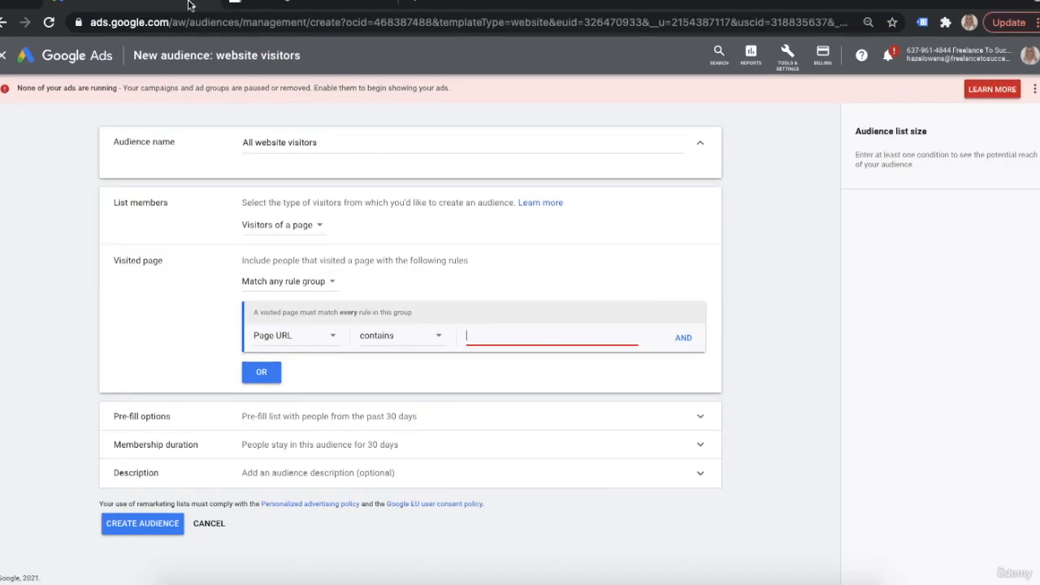
click(494, 334)
key(ctrl+v)
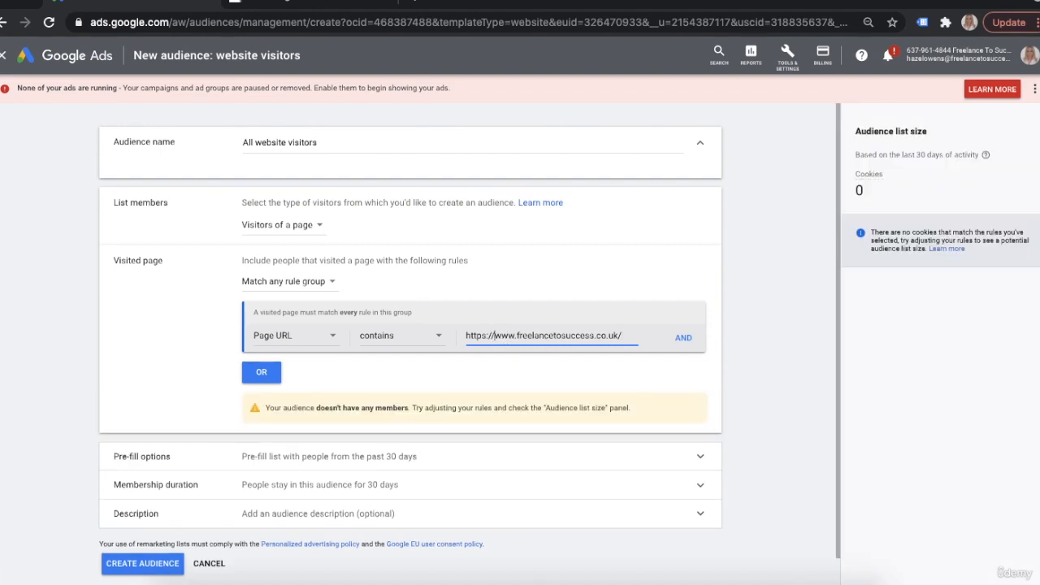
key(BackSpace)
key(BackSpace)
key(BackSpace)
key(BackSpace)
key(BackSpace)
key(BackSpace)
key(Delete)
key(Delete)
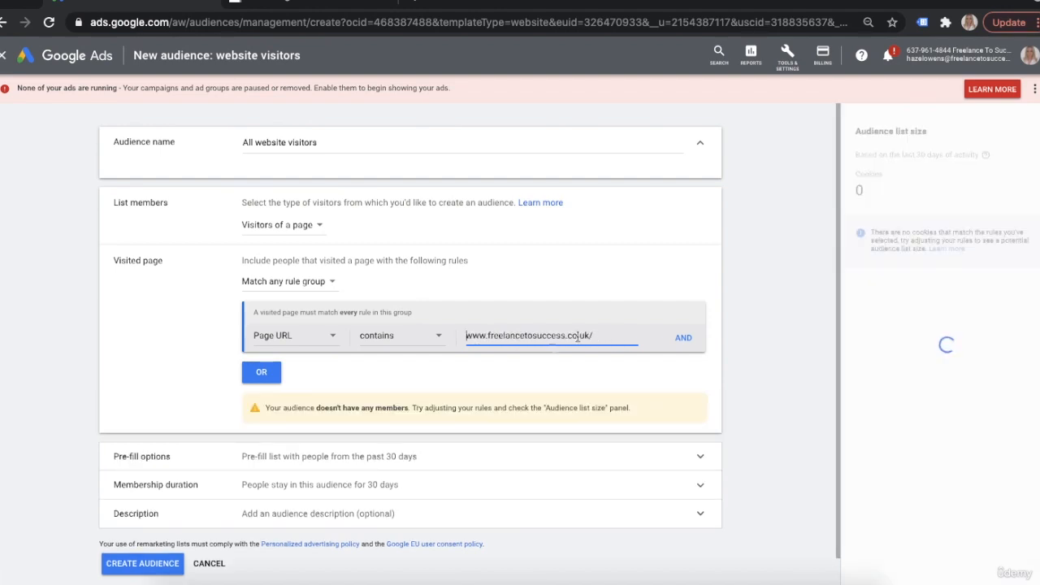
click(621, 337)
key(BackSpace)
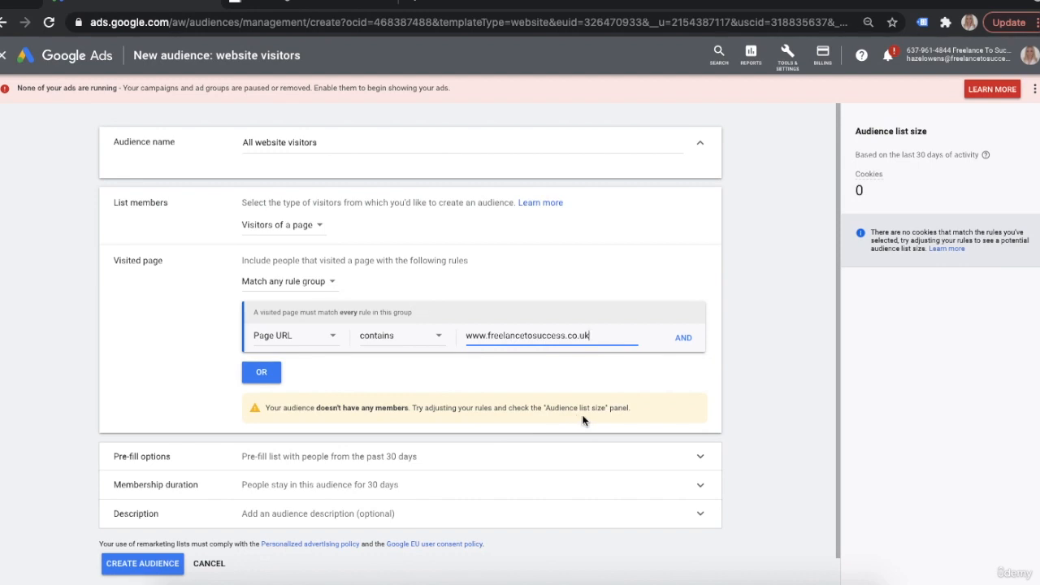
- Expand the audience's pre-fill options and set the membership duration to 360 days
scroll(470, 379, down, 1)
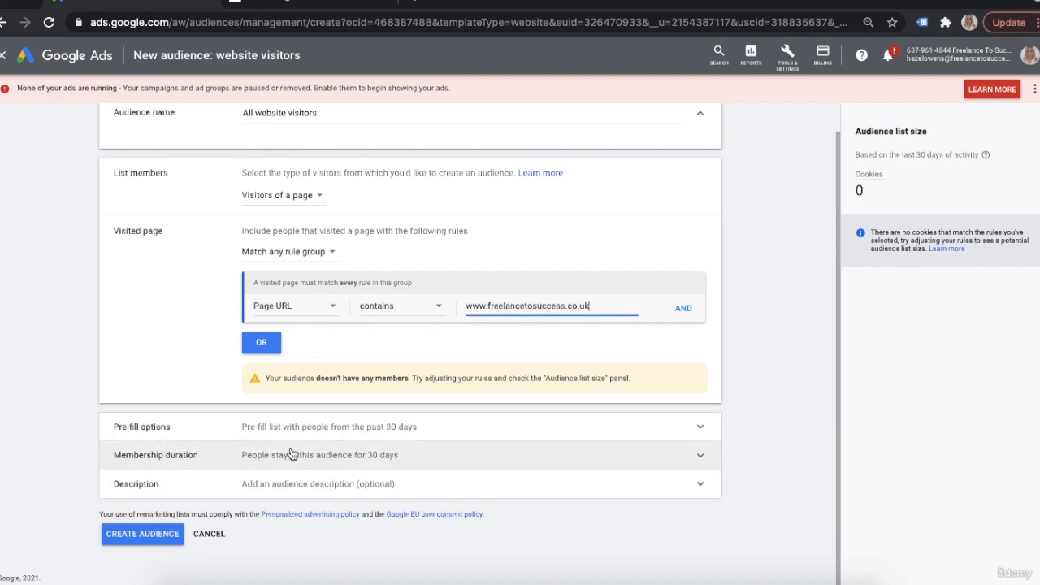
click(344, 425)
scroll(382, 414, down, 2)
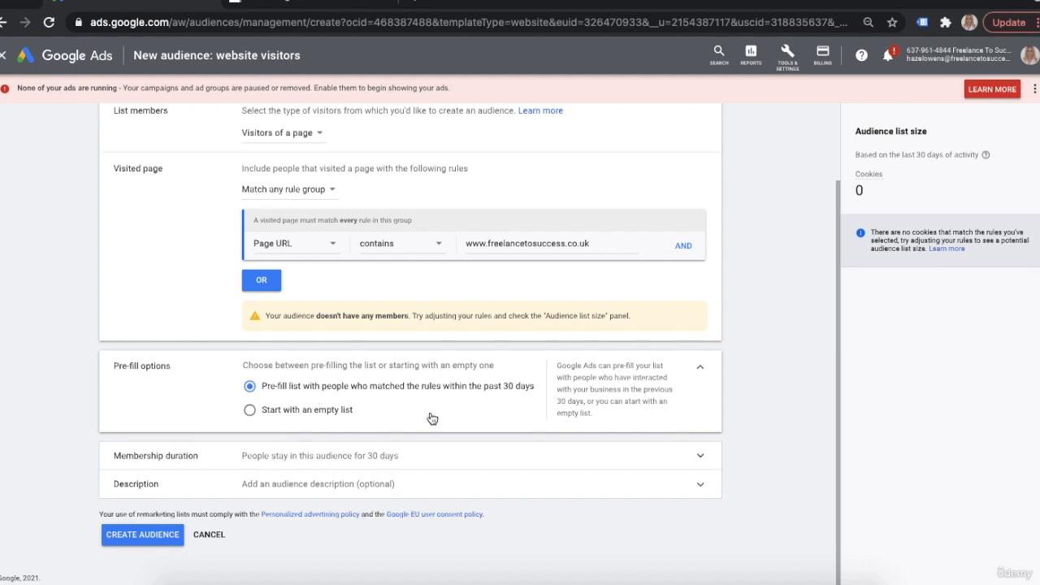
click(366, 460)
scroll(314, 439, down, 1)
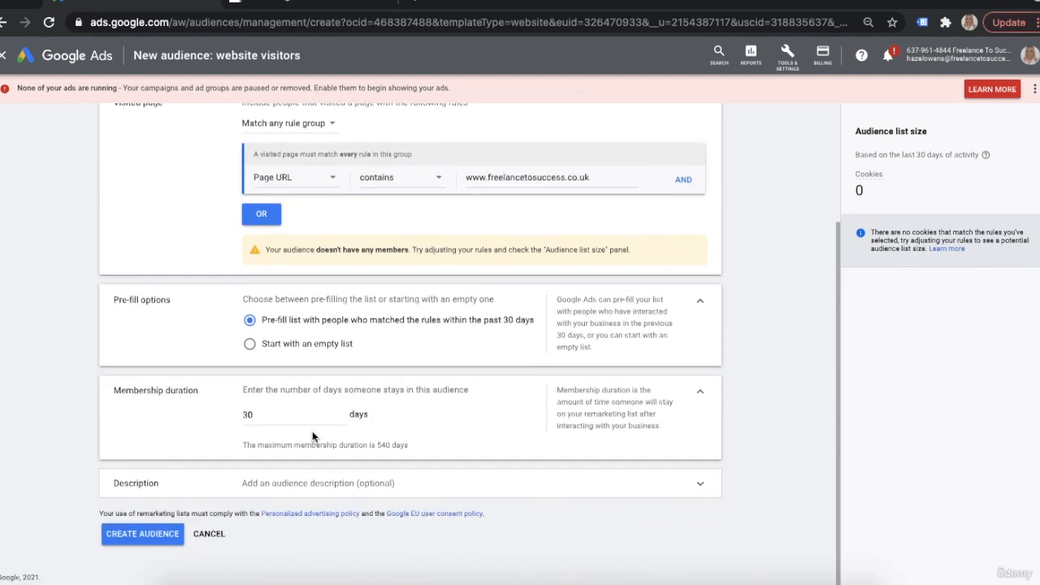
click(248, 414)
text(6)
- Expand the audience's optional description, leave it blank, and create the All website visitors audience
click(285, 487)
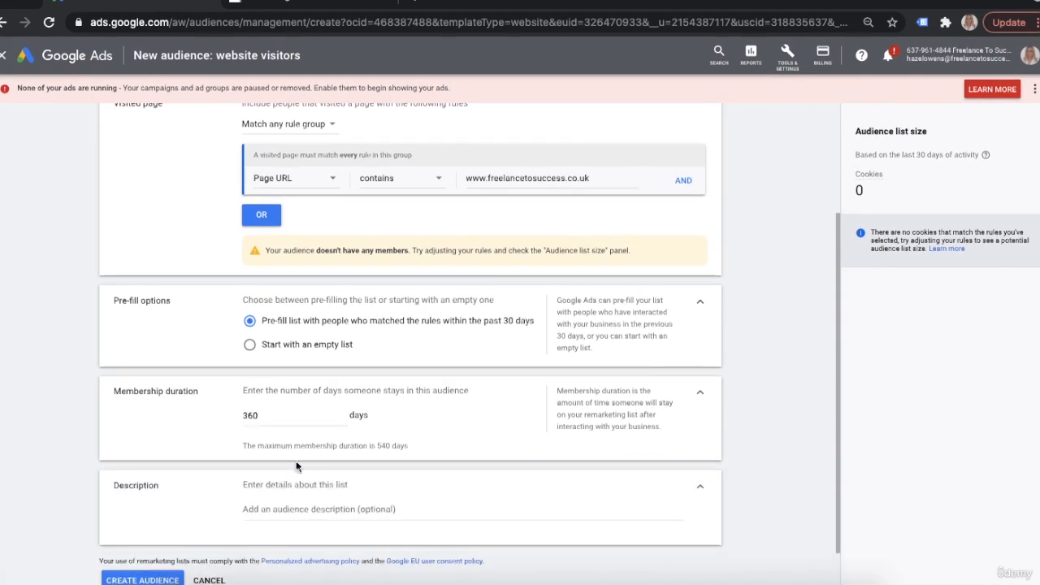
click(310, 484)
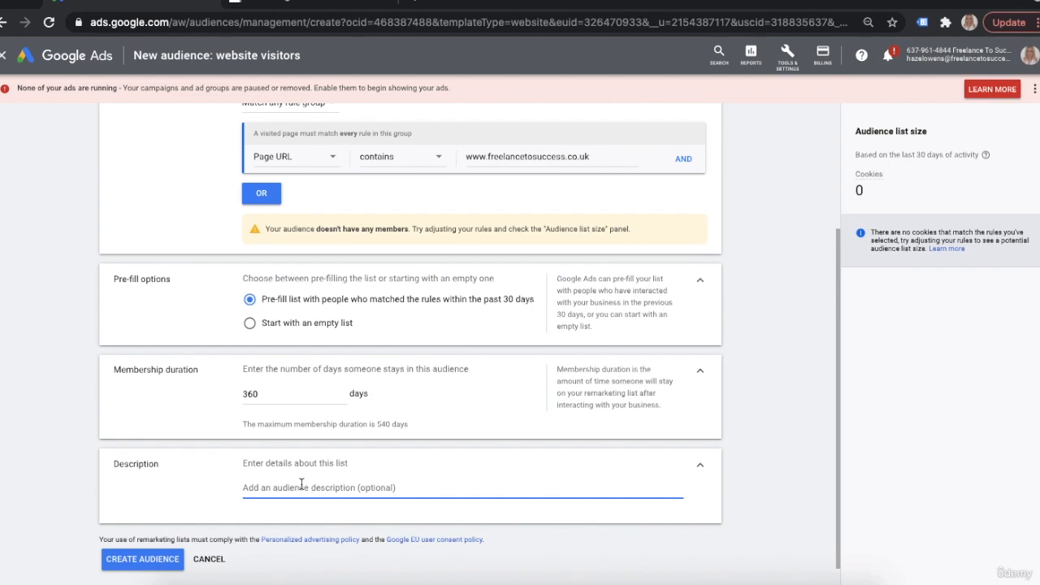
scroll(390, 244, up, 3)
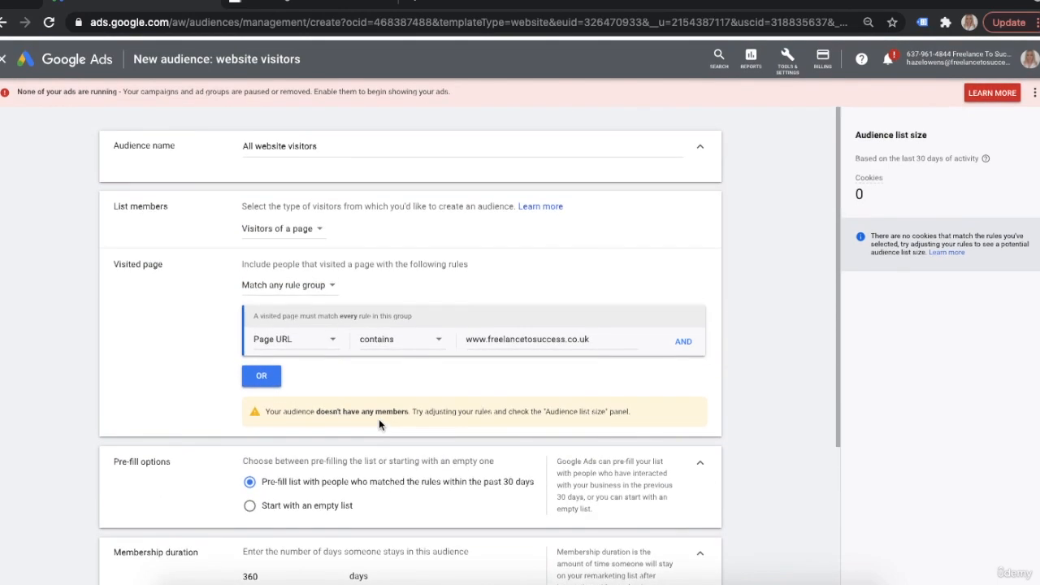
scroll(296, 283, down, 3)
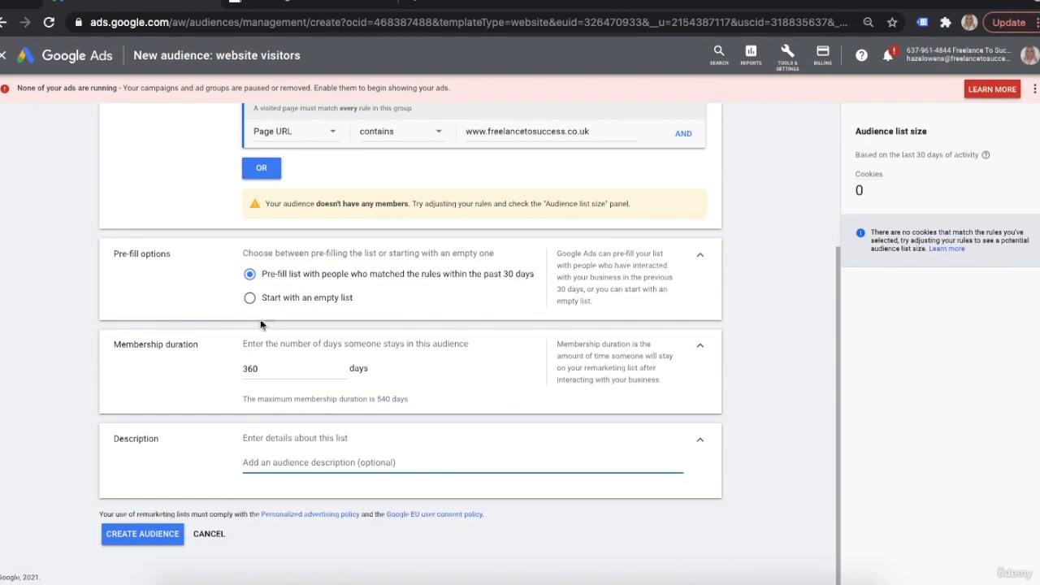
click(150, 541)
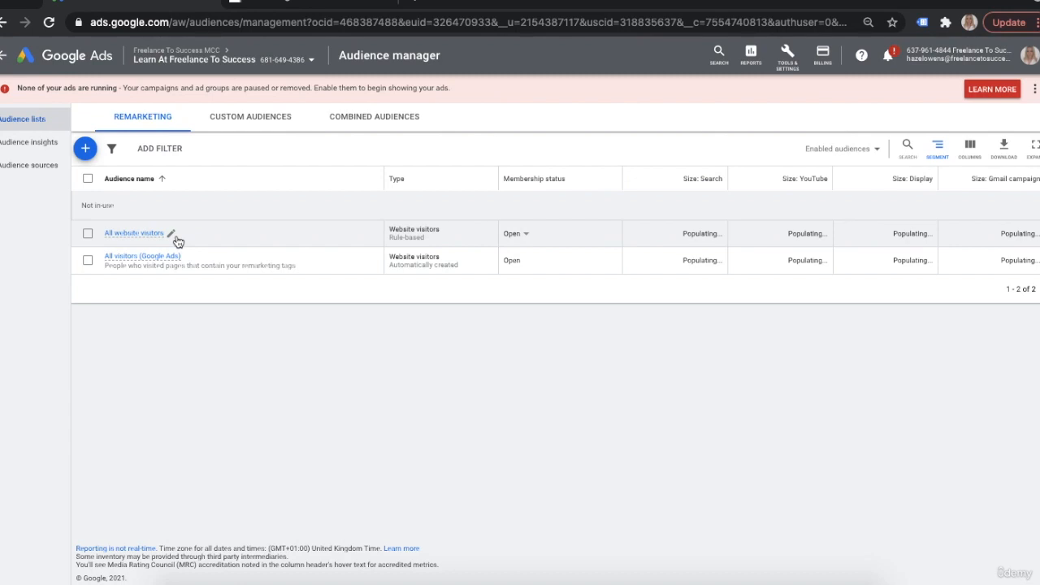
- Examine the All website visitors entry in the remarketing lists, including its type, membership status and Search size
click(171, 234)
click(408, 229)
mouse_move(155, 260)
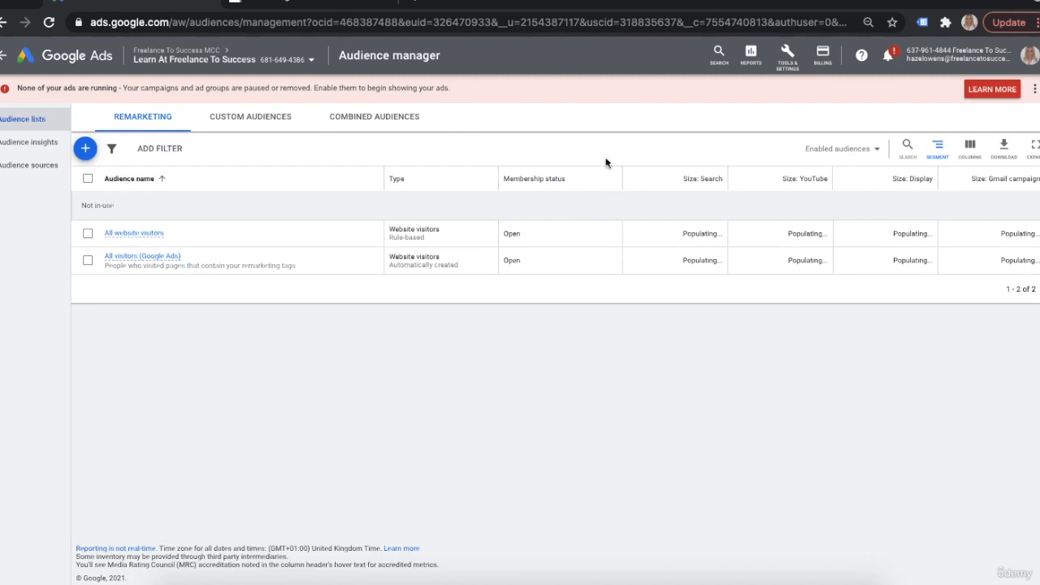
drag(683, 233, 720, 233)
click(713, 231)
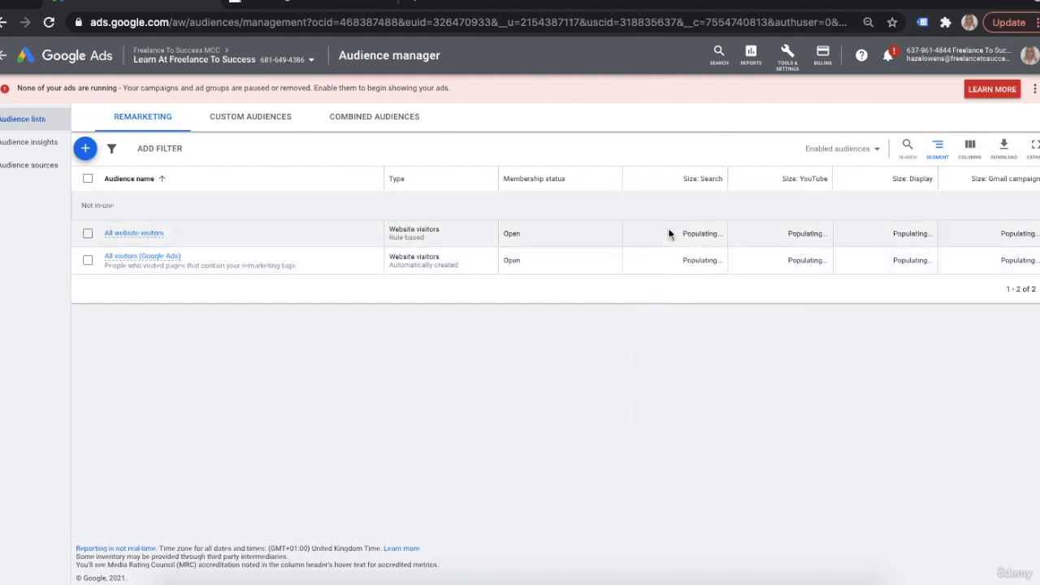
drag(683, 232, 731, 231)
click(712, 295)
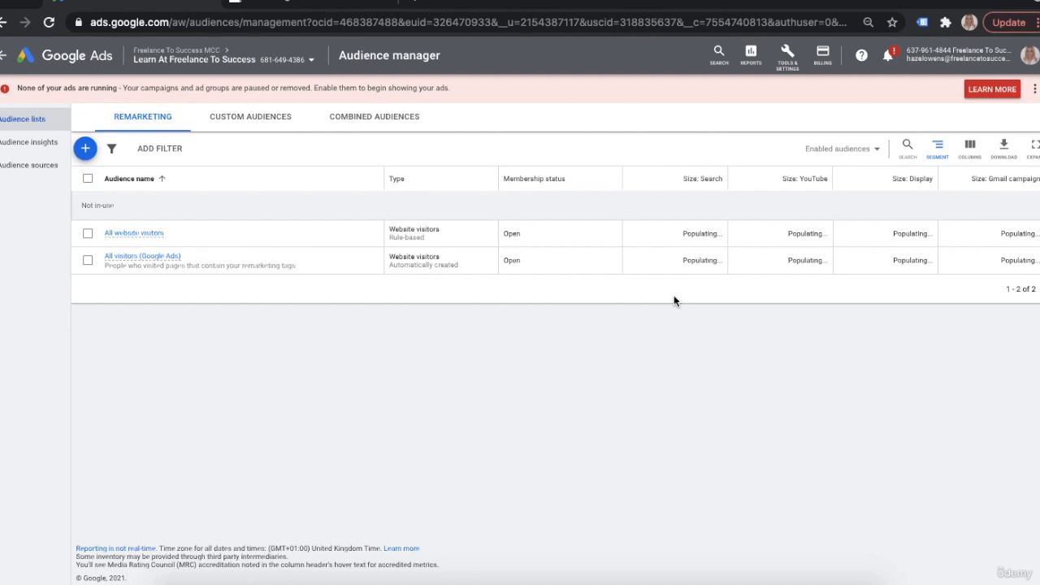
- Open the YouTube details among the account's linked accounts
click(786, 57)
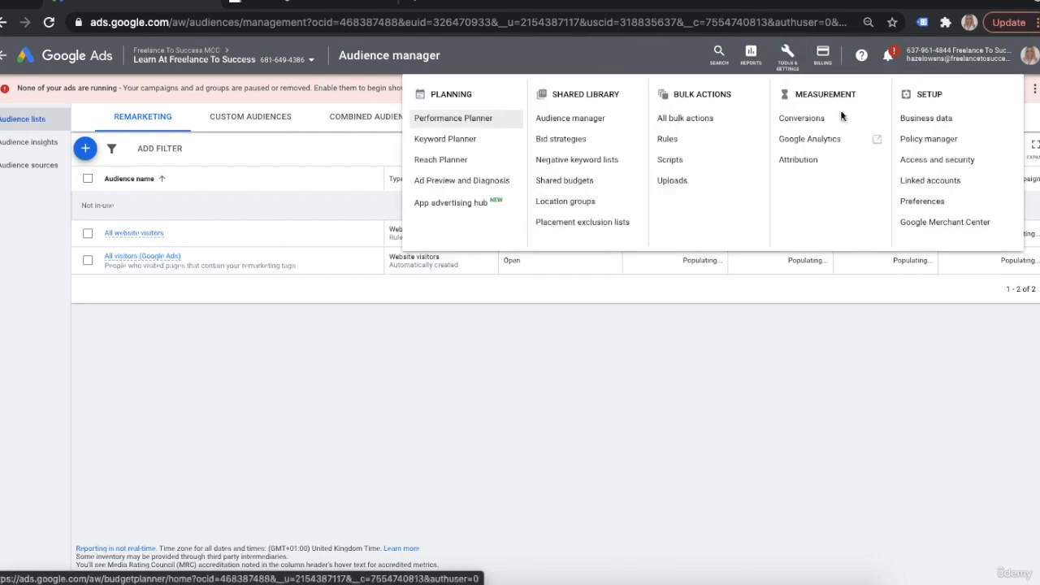
click(935, 185)
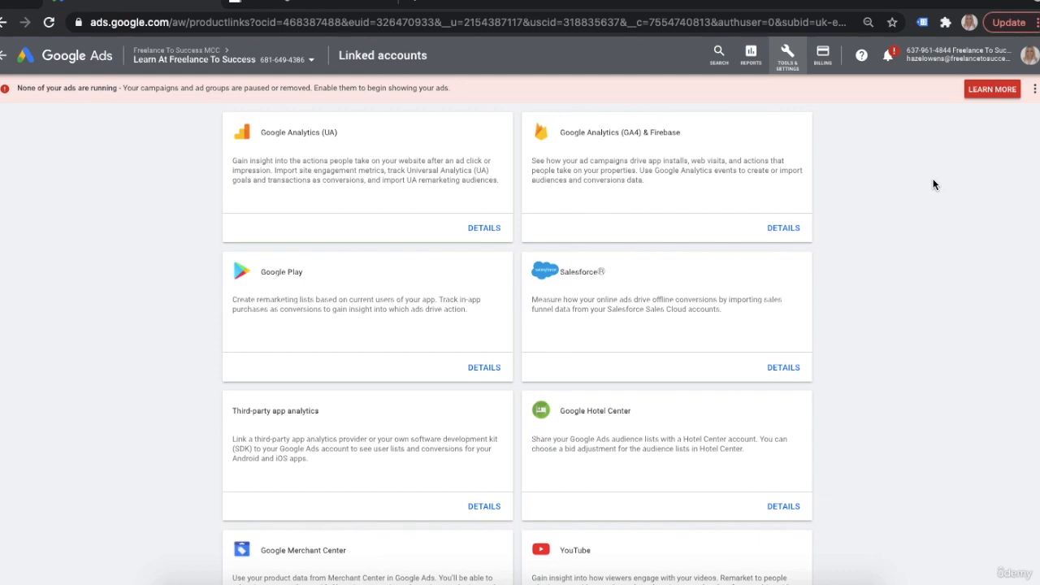
scroll(678, 204, down, 3)
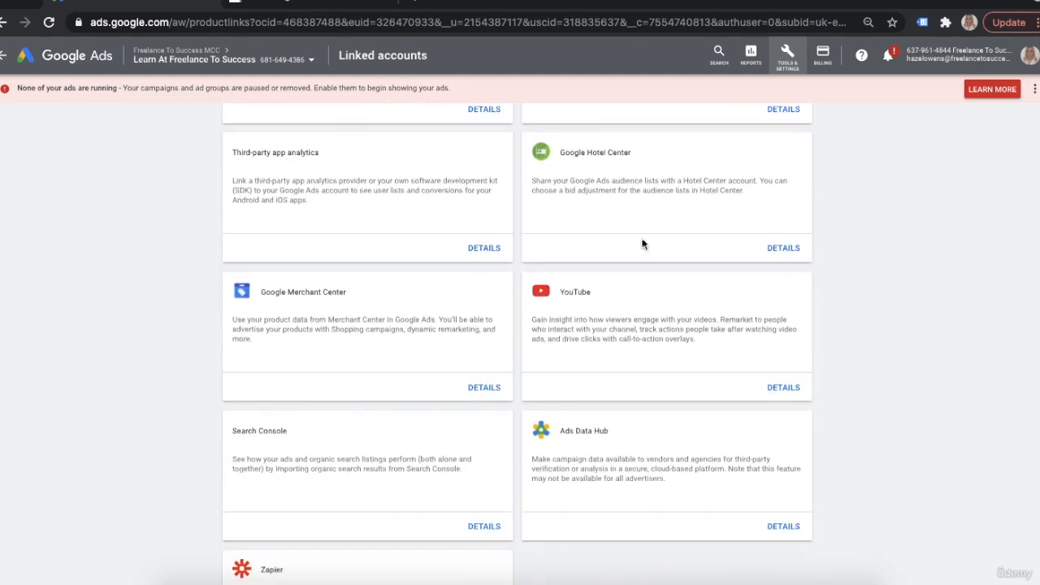
click(782, 387)
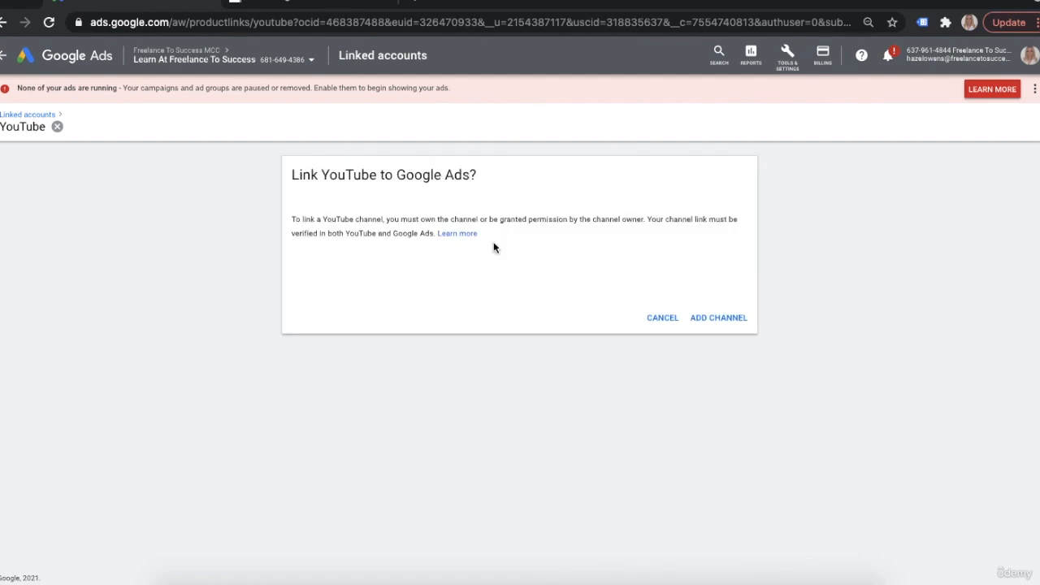
- View the channel search for linking a YouTube channel, and return to the linked accounts without adding one
click(730, 319)
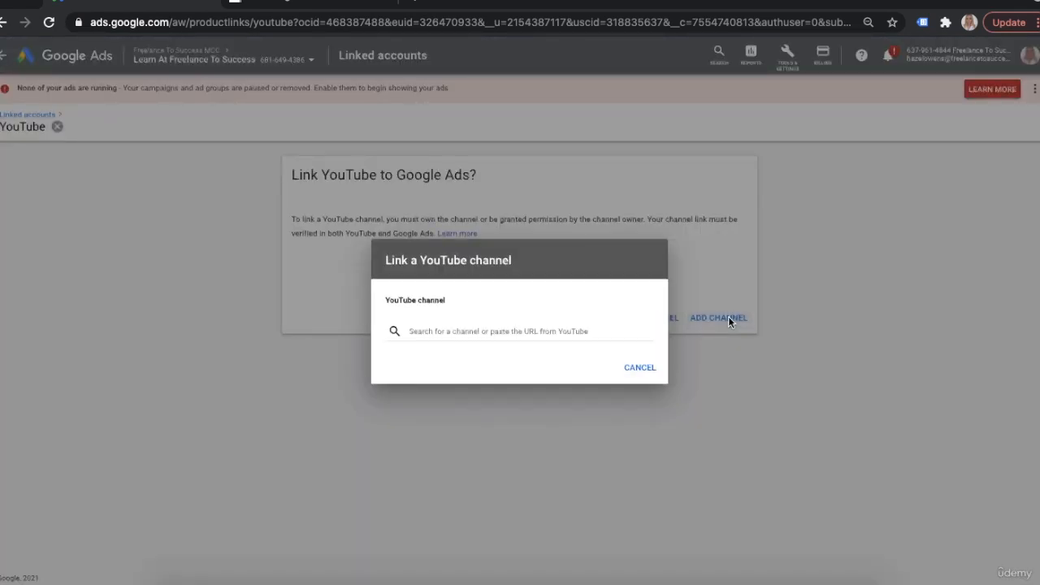
click(437, 331)
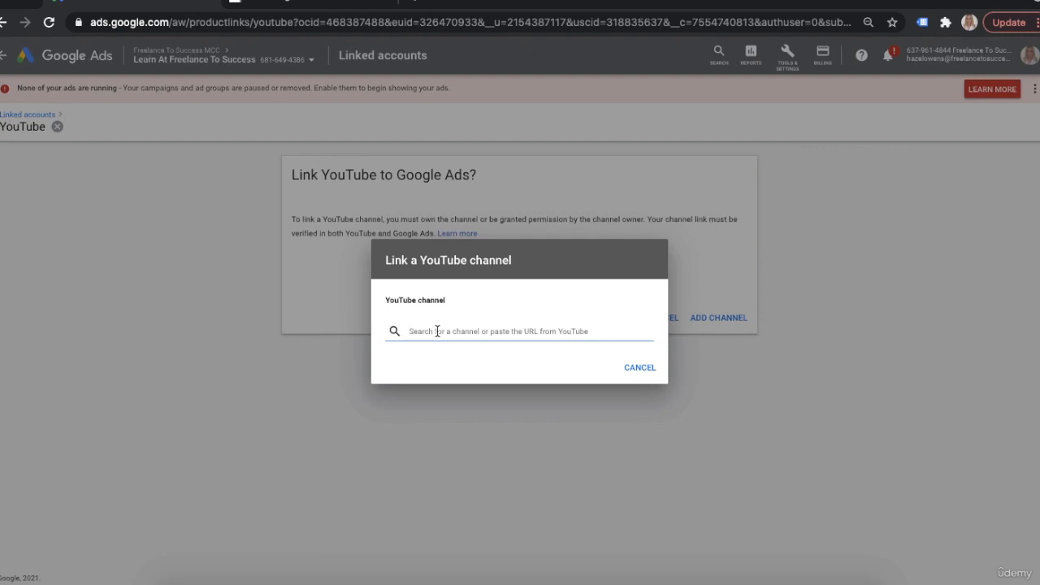
click(635, 371)
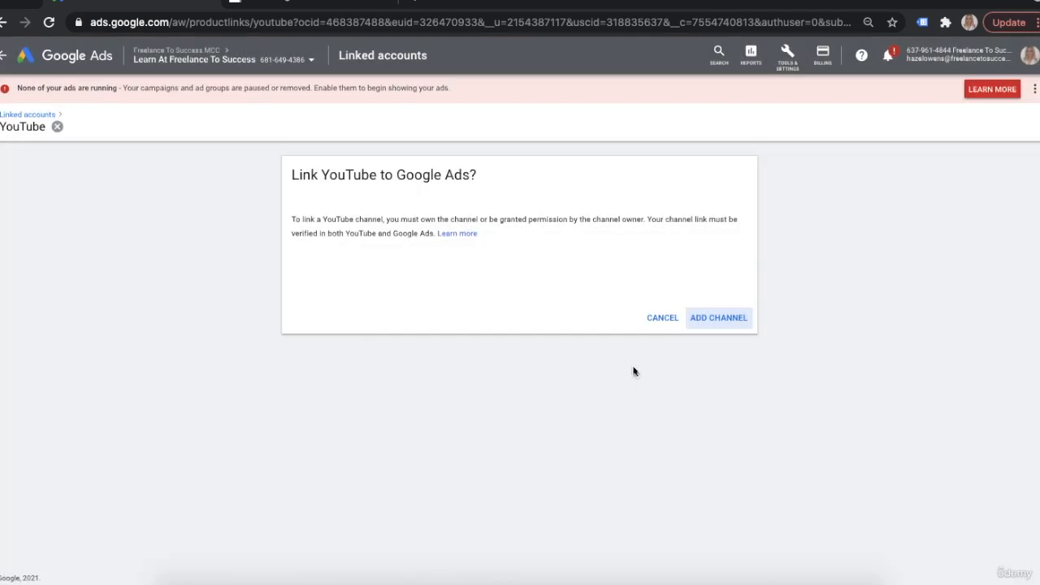
click(663, 319)
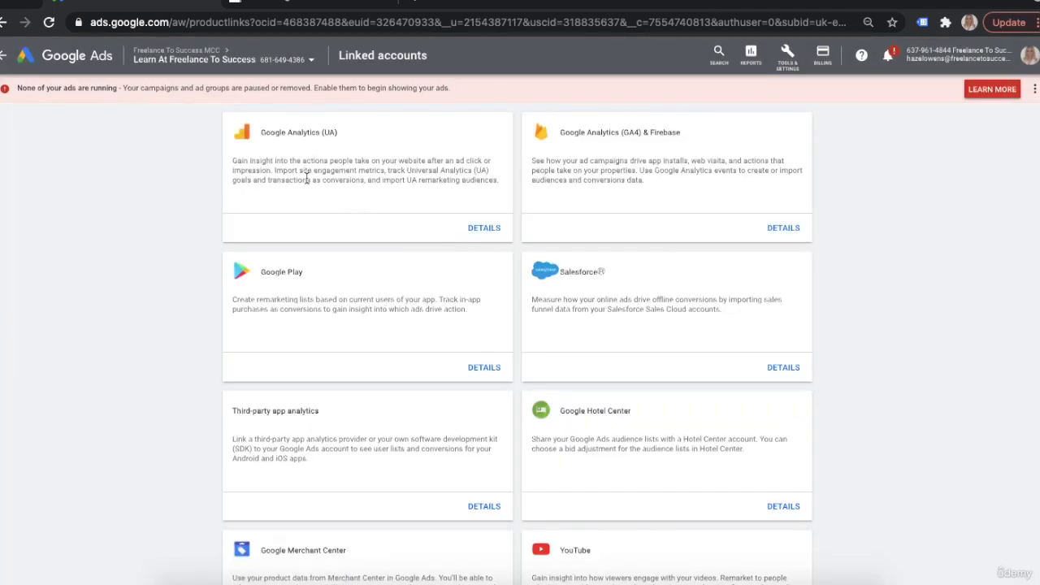
- Leave the linked accounts, open the Campaigns page and set its campaign status filter to All
click(5, 59)
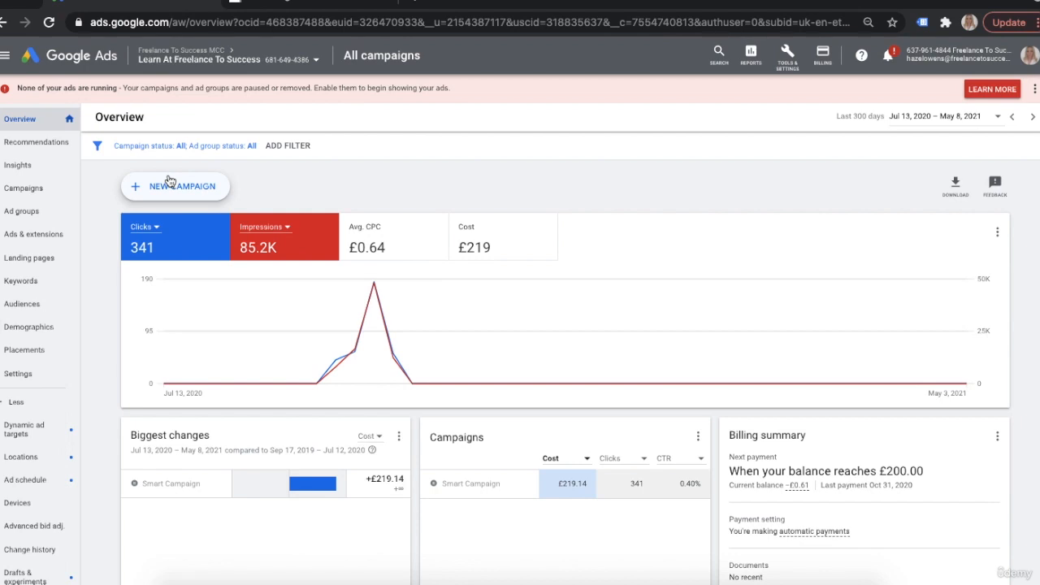
click(30, 187)
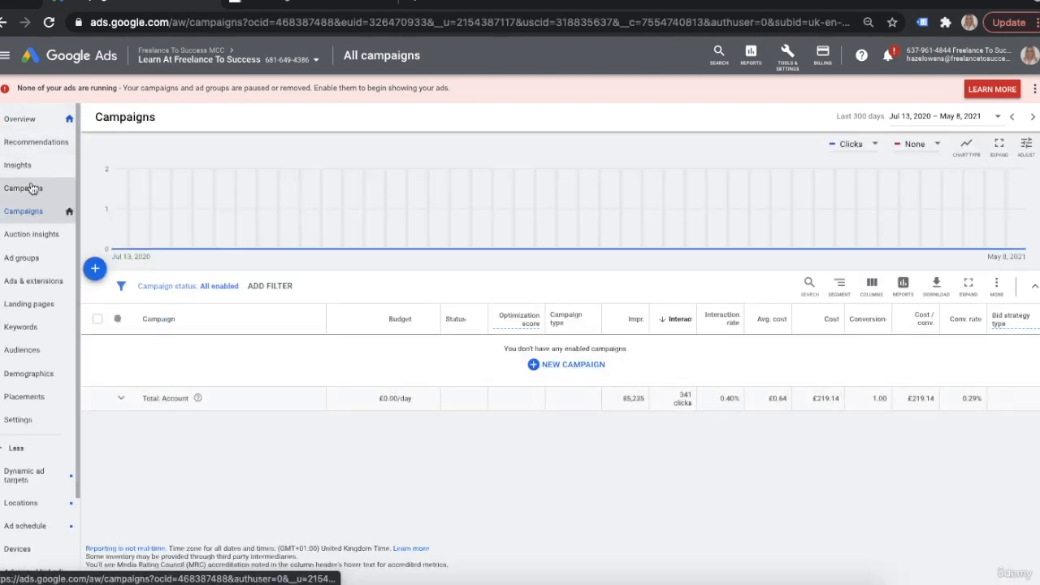
click(221, 287)
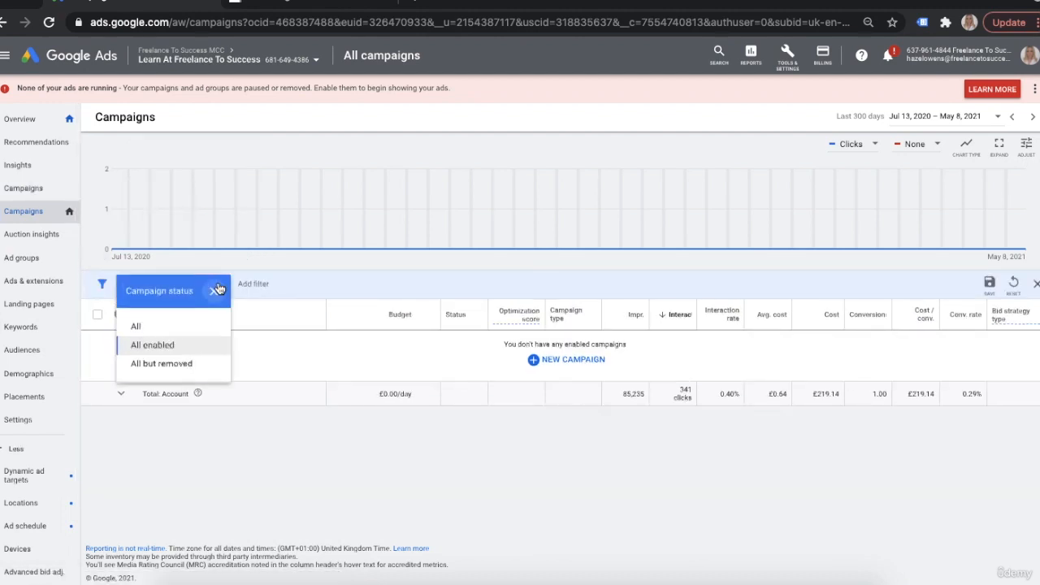
click(182, 324)
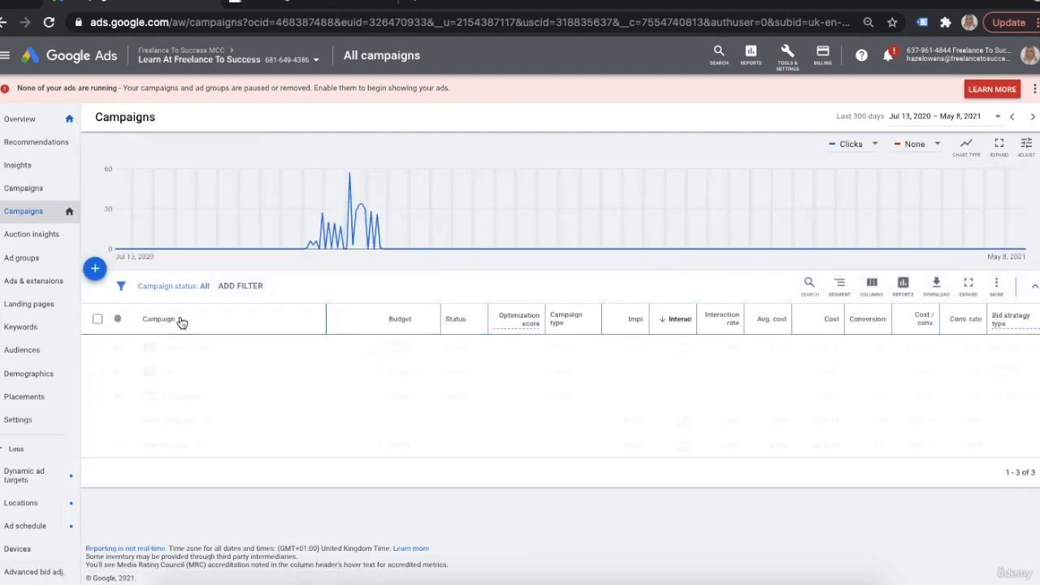